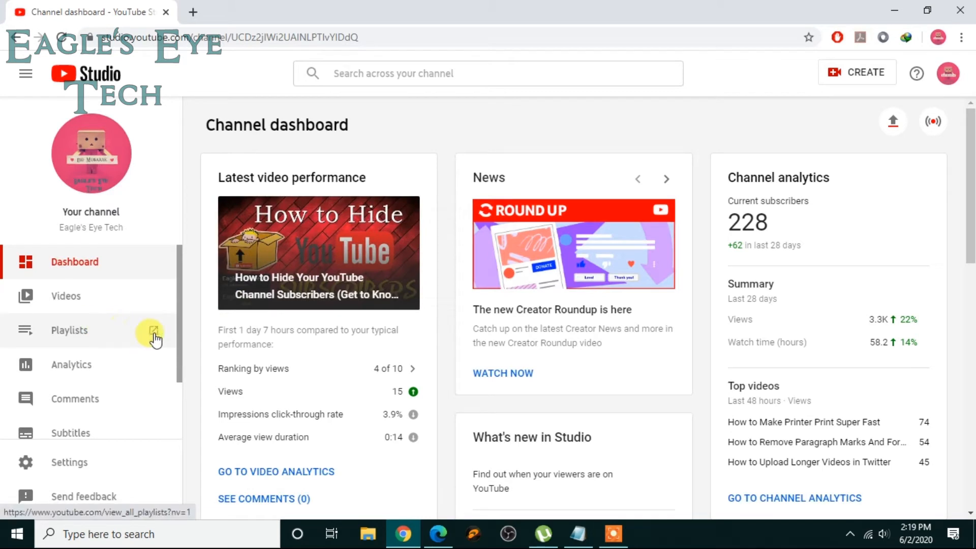
# Step: Create a new public playlist titled "Movavi Video Editor Tutorials" from the channel's playlists page
pyautogui.click(154, 334)
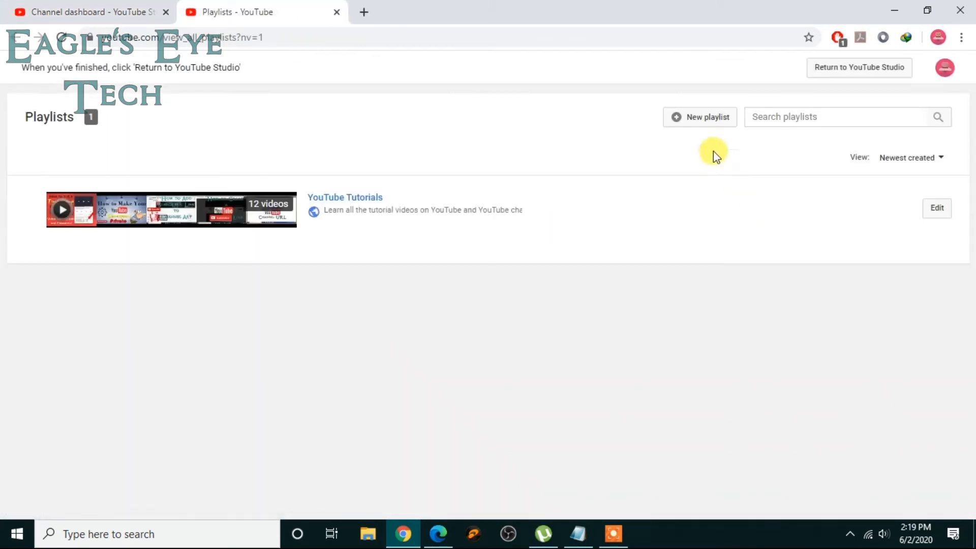
pyautogui.click(705, 120)
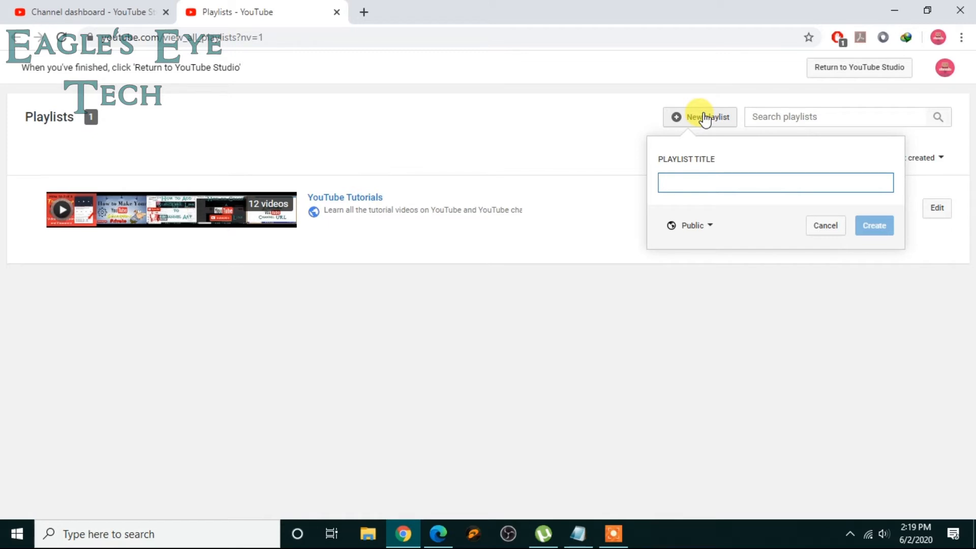
pyautogui.write('Mo')
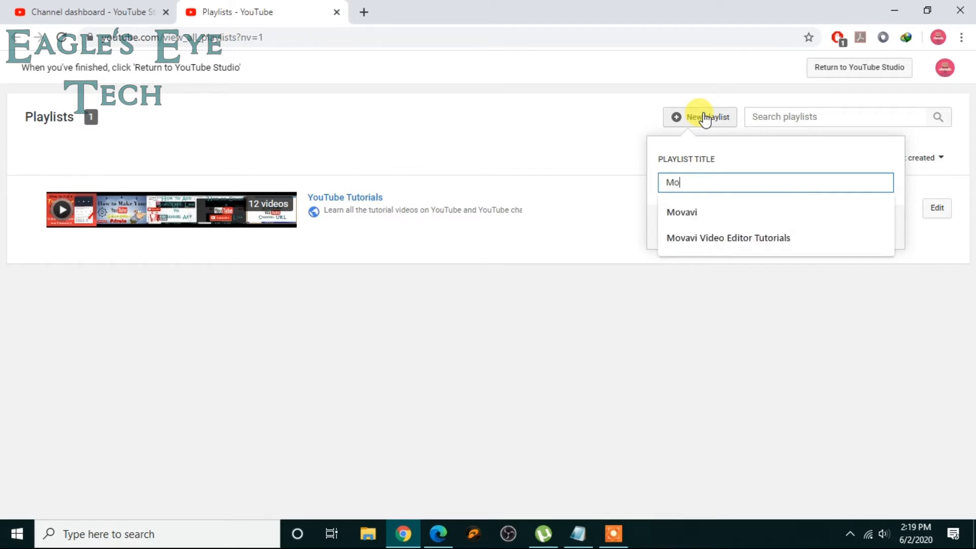
pyautogui.write('vavi Video Editor Tutorials')
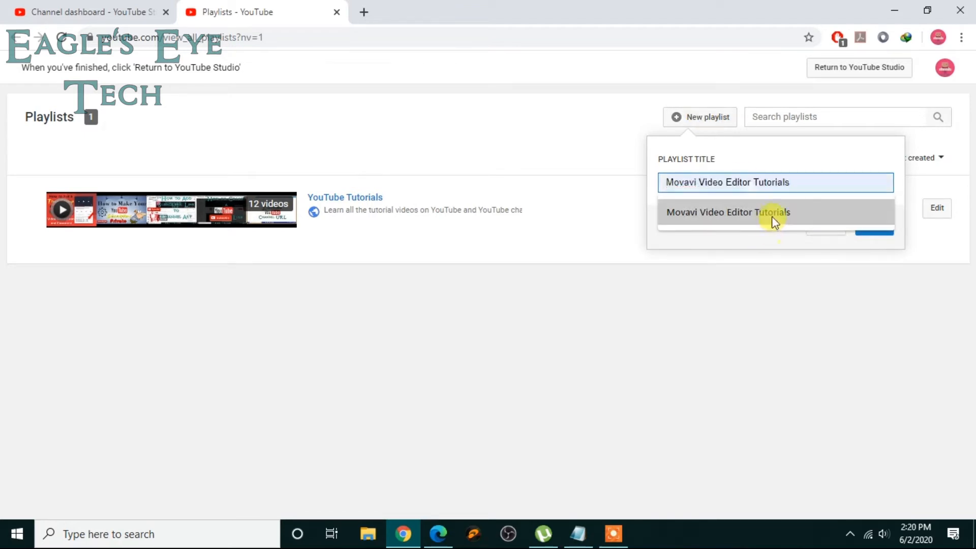
pyautogui.click(772, 216)
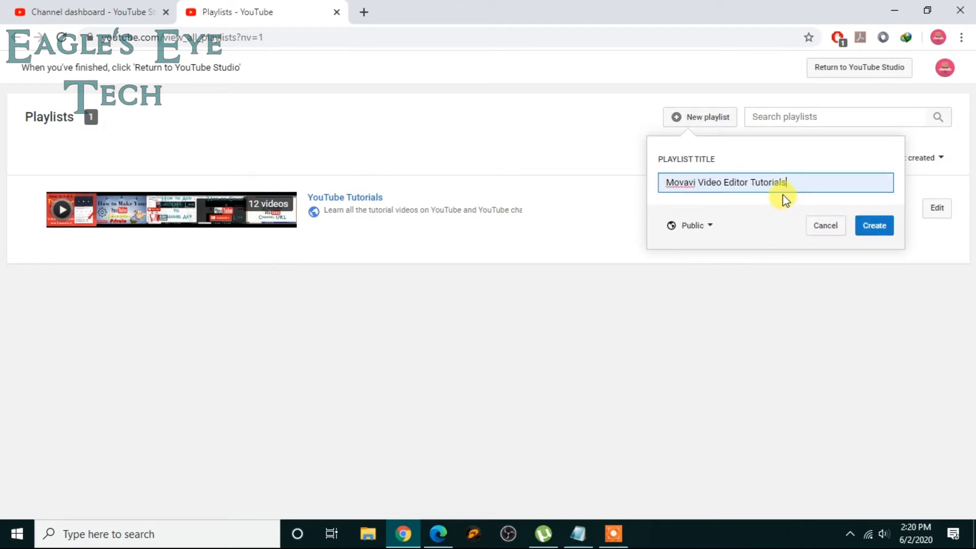
pyautogui.click(707, 228)
pyautogui.click(711, 232)
pyautogui.click(876, 229)
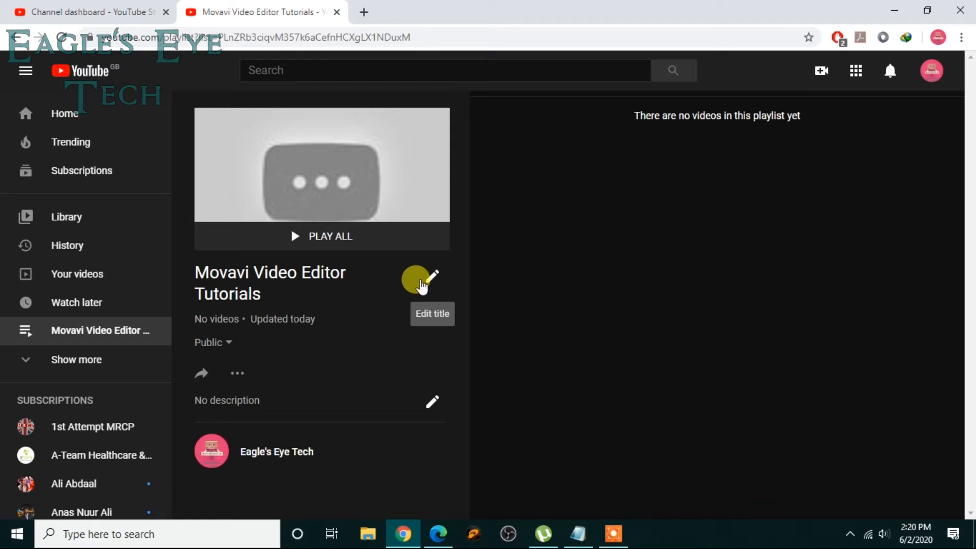
# Step: Add the description "All Movavi video editor tutorials" to the playlist and save it
pyautogui.click(432, 402)
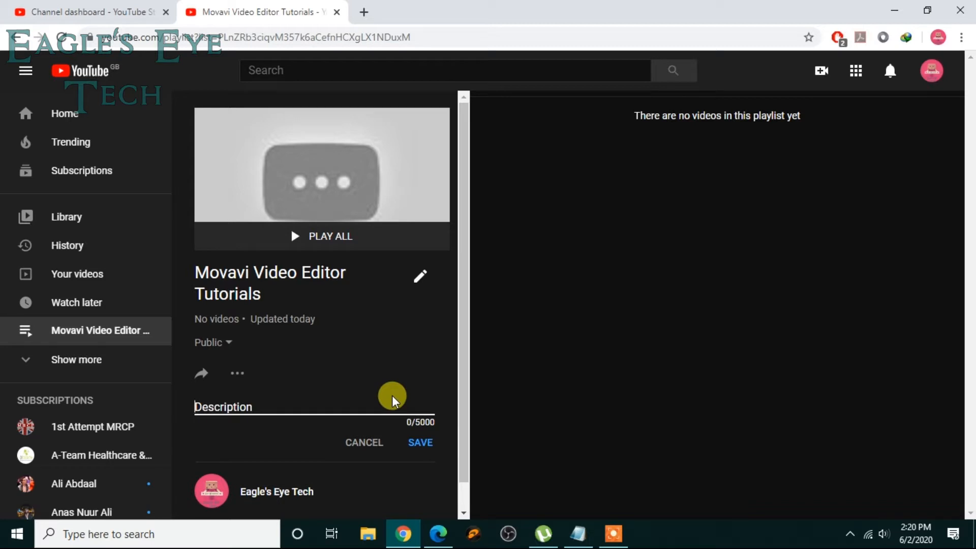
pyautogui.write('Movavi video e')
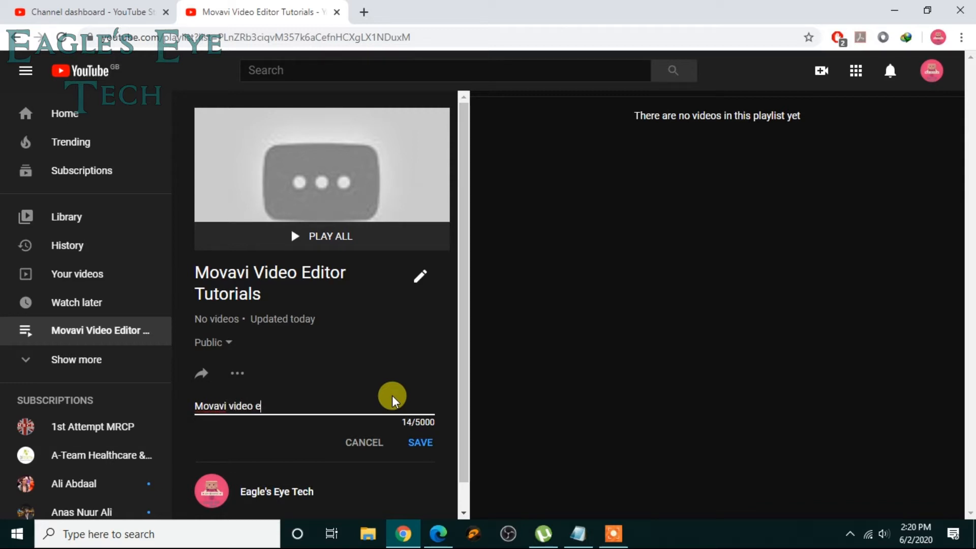
pyautogui.write('ditor tu')
pyautogui.press('Left')
pyautogui.press('Left')
pyautogui.press('Left')
pyautogui.press('Left')
pyautogui.press('Left')
pyautogui.press('Left')
pyautogui.press('Left')
pyautogui.press('Left')
pyautogui.press('Left')
pyautogui.press('Left')
pyautogui.press('Left')
pyautogui.press('Home')
pyautogui.write('All')
pyautogui.press('End')
pyautogui.write('toria')
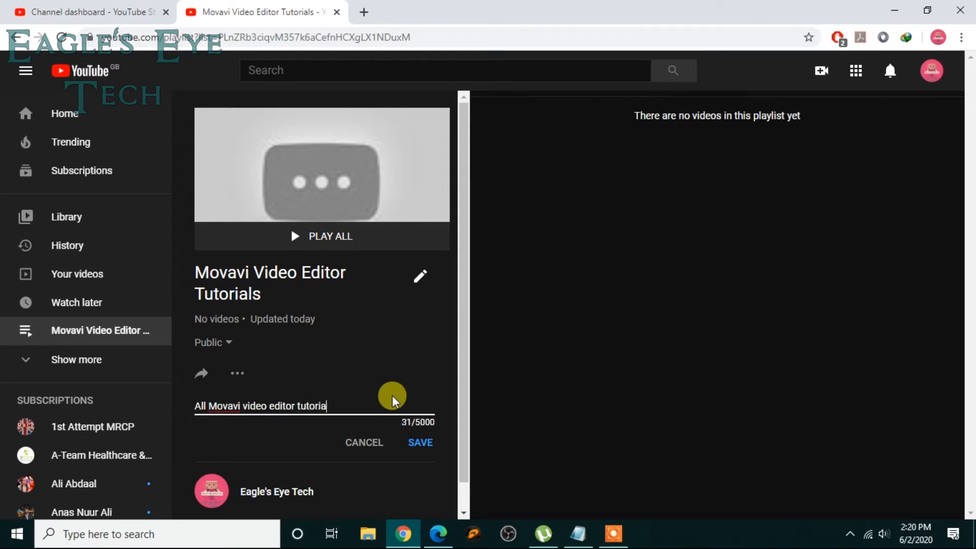
pyautogui.write('ls')
pyautogui.click(415, 443)
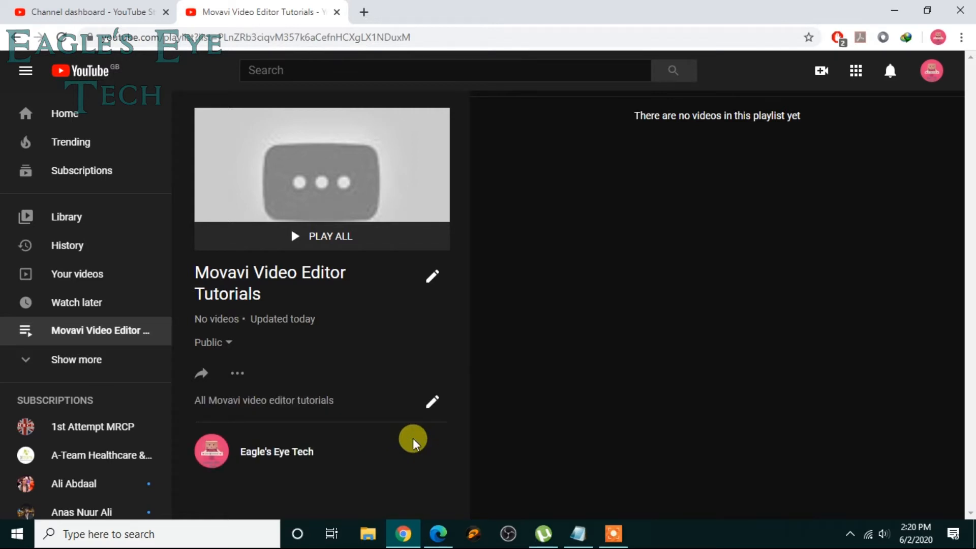
# Step: Start adding videos to the playlist from the channel's own uploads and find the ones matching "movavi"
pyautogui.click(239, 379)
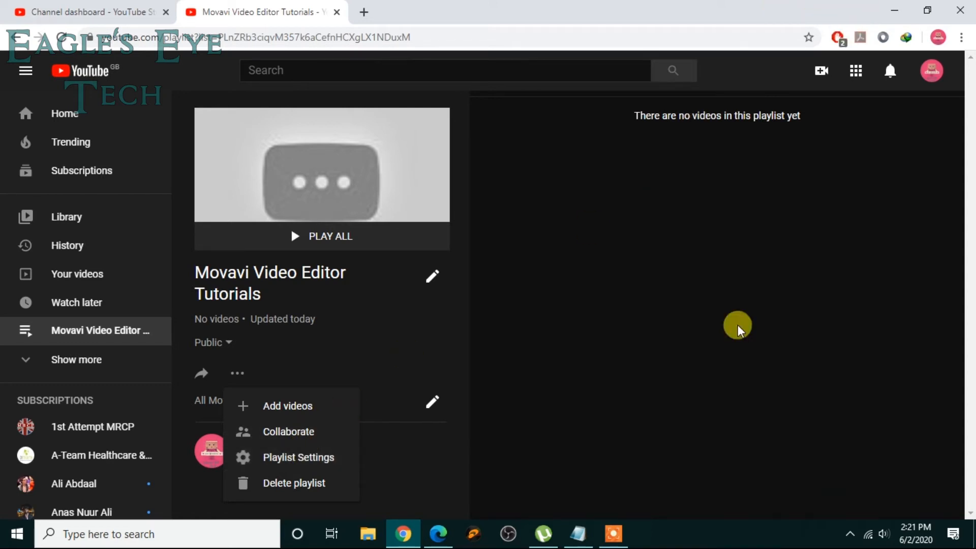
pyautogui.click(320, 405)
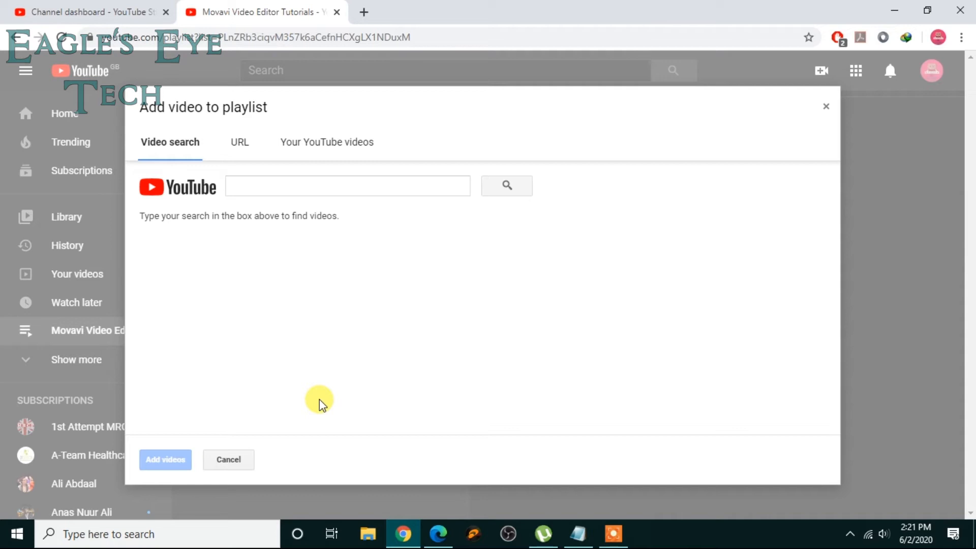
pyautogui.click(336, 140)
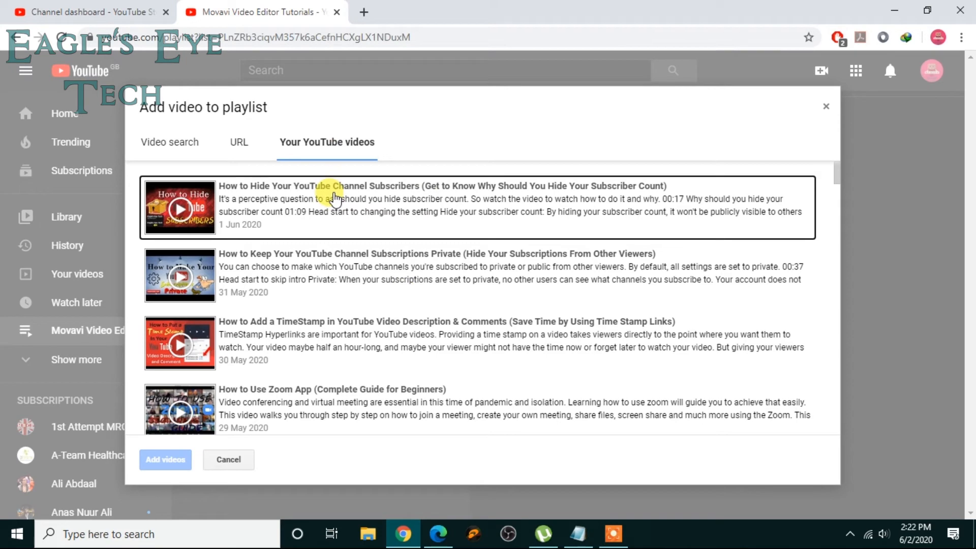
pyautogui.click(239, 144)
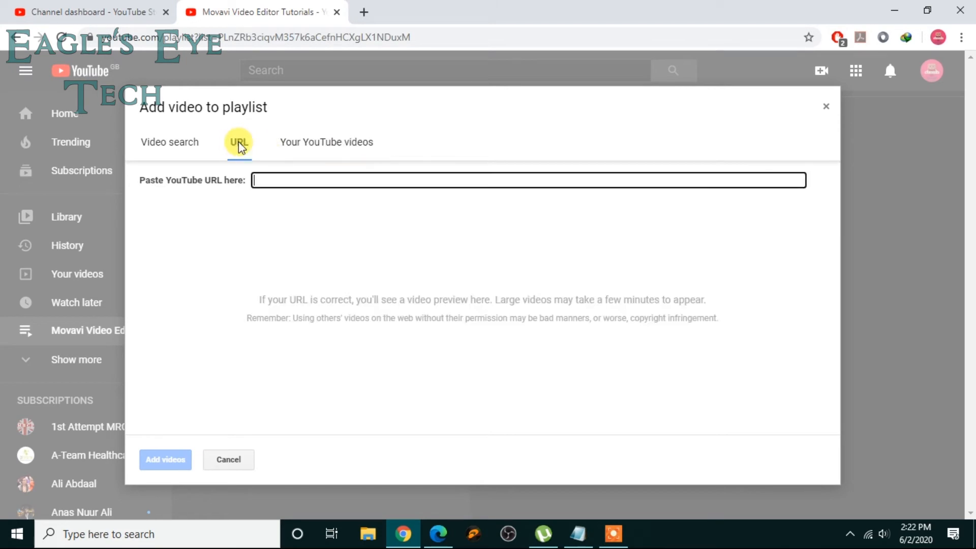
pyautogui.click(304, 144)
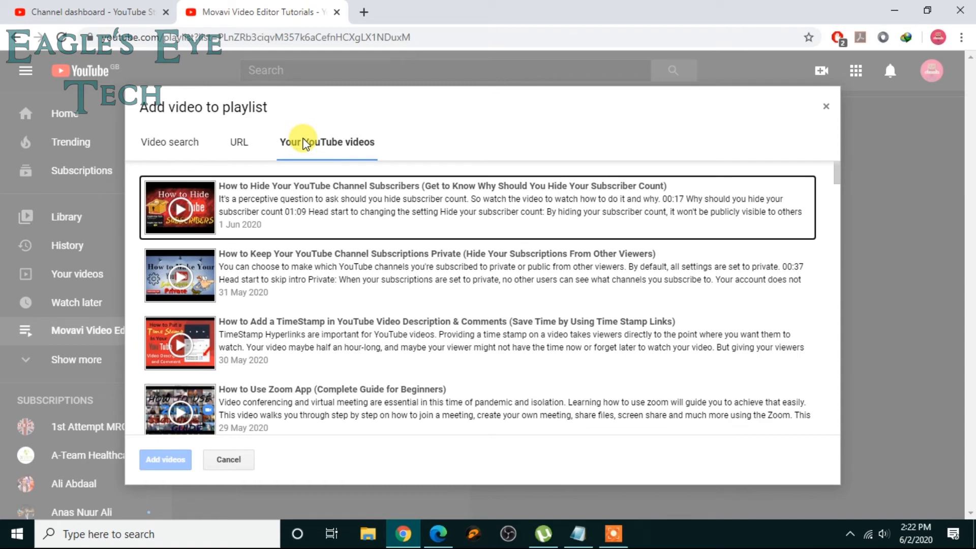
pyautogui.hotkey('ctrl', 'f')
pyautogui.write('movavi')
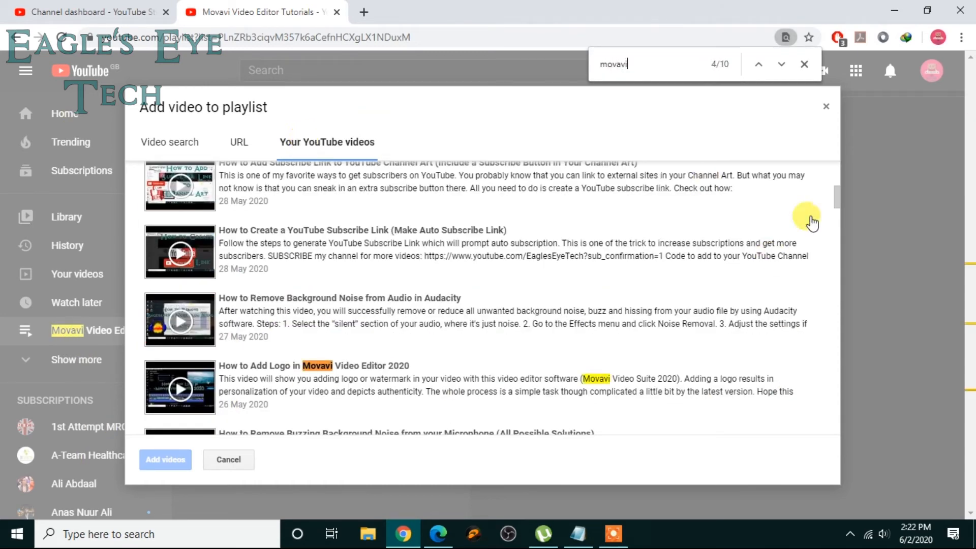
# Step: Add the Movavi videos on adding a logo, adding video and picture overlays, and installing Video Suite 16 to the playlist
pyautogui.click(400, 384)
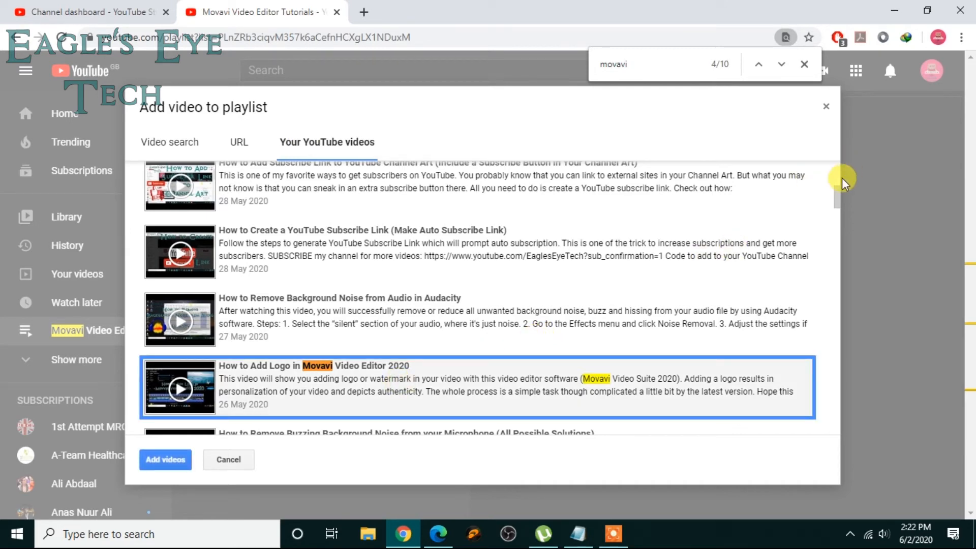
pyautogui.moveTo(837, 193); pyautogui.dragTo(834, 298)
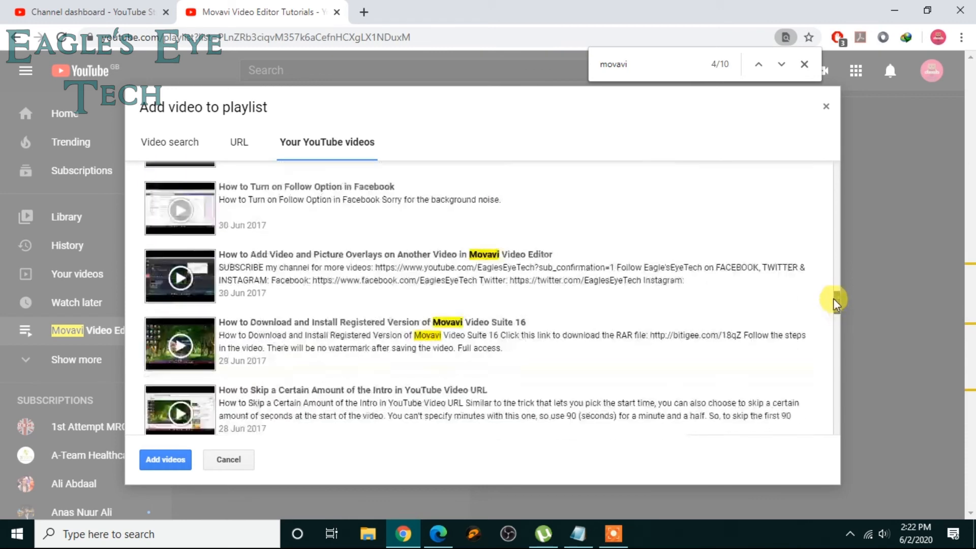
pyautogui.click(473, 304)
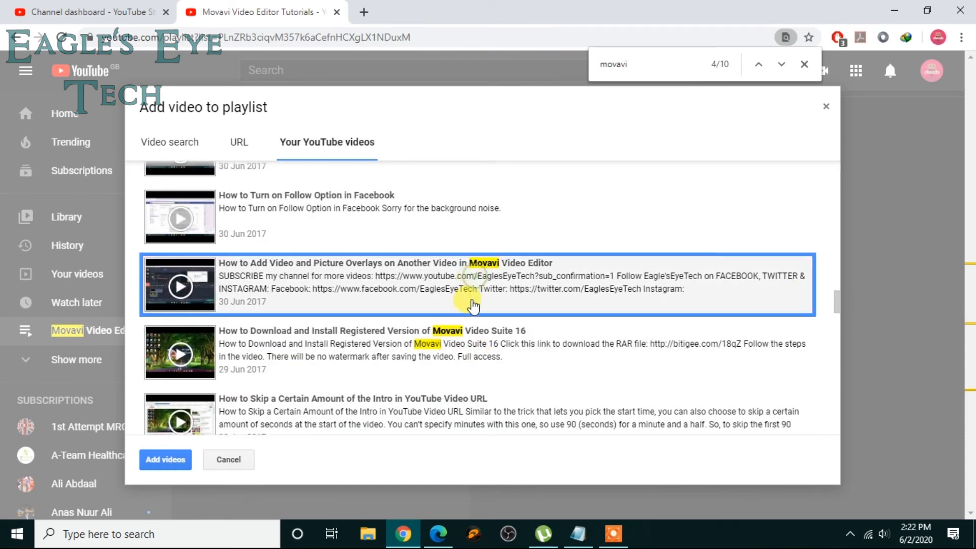
pyautogui.click(472, 346)
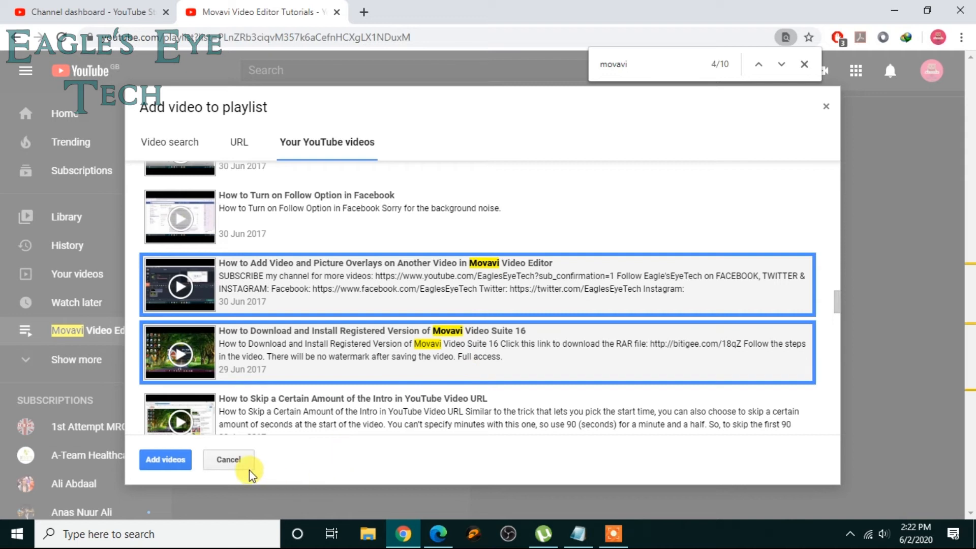
pyautogui.click(179, 461)
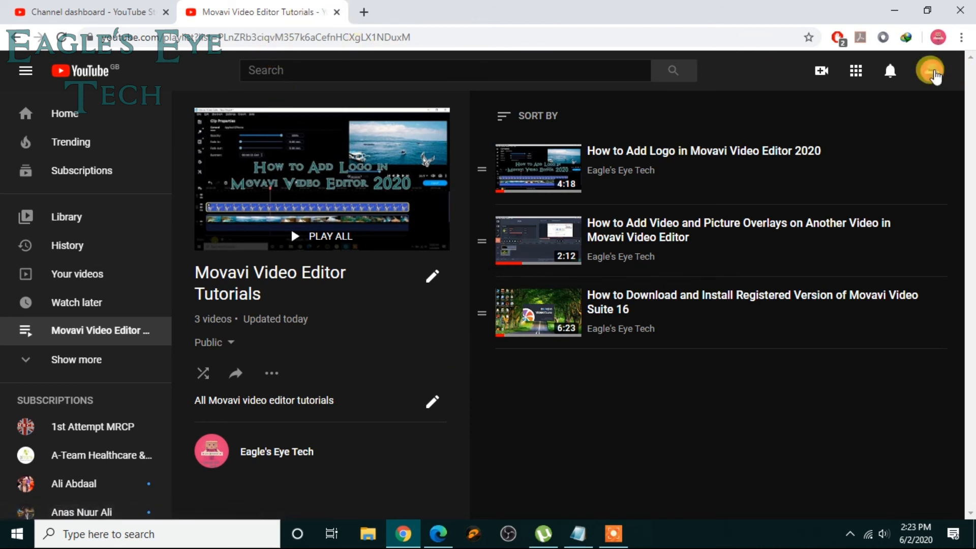
# Step: Open your own channel page and view its created playlists
pyautogui.click(933, 75)
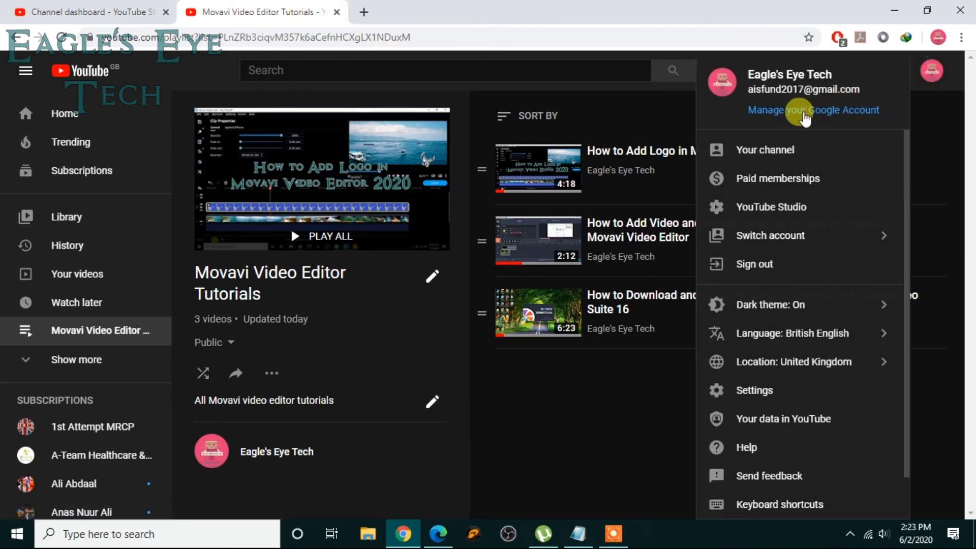
pyautogui.click(792, 144)
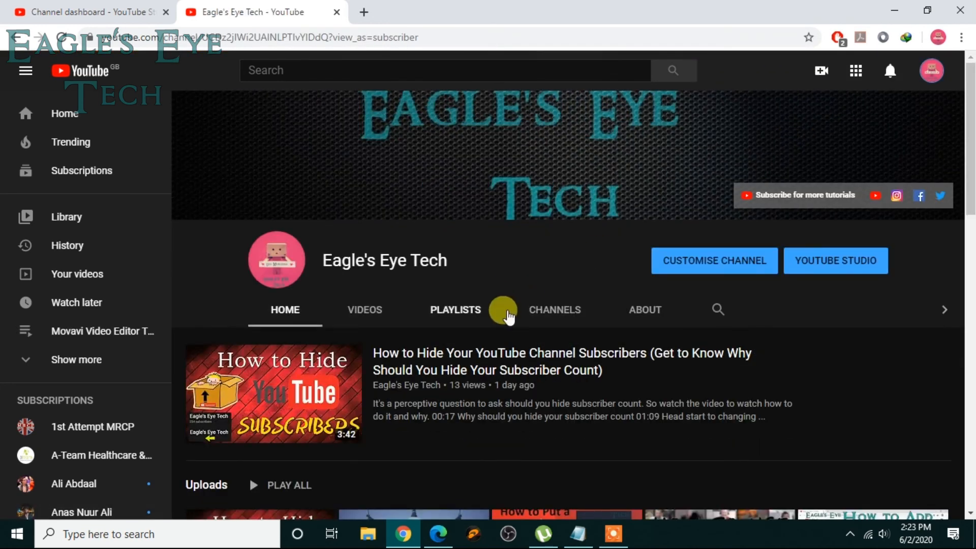
pyautogui.click(547, 319)
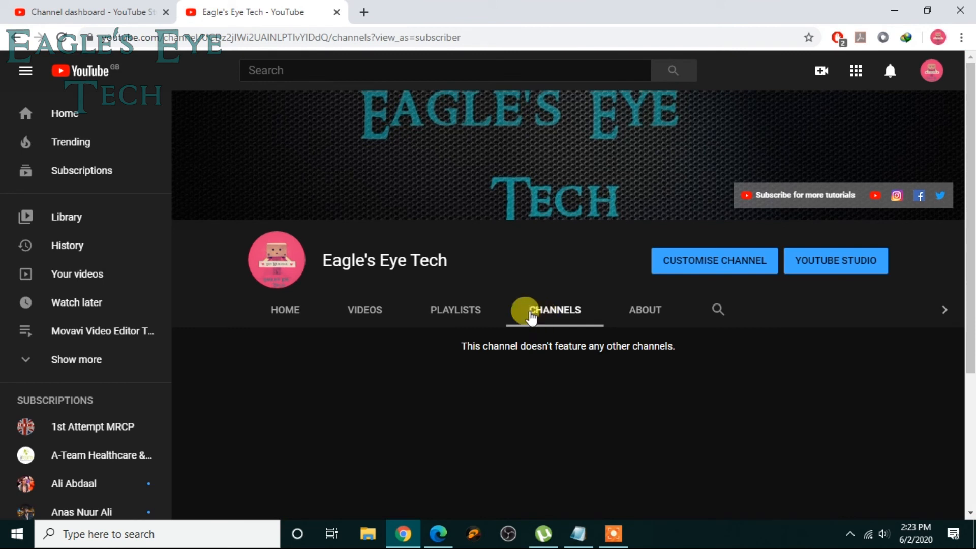
pyautogui.click(466, 309)
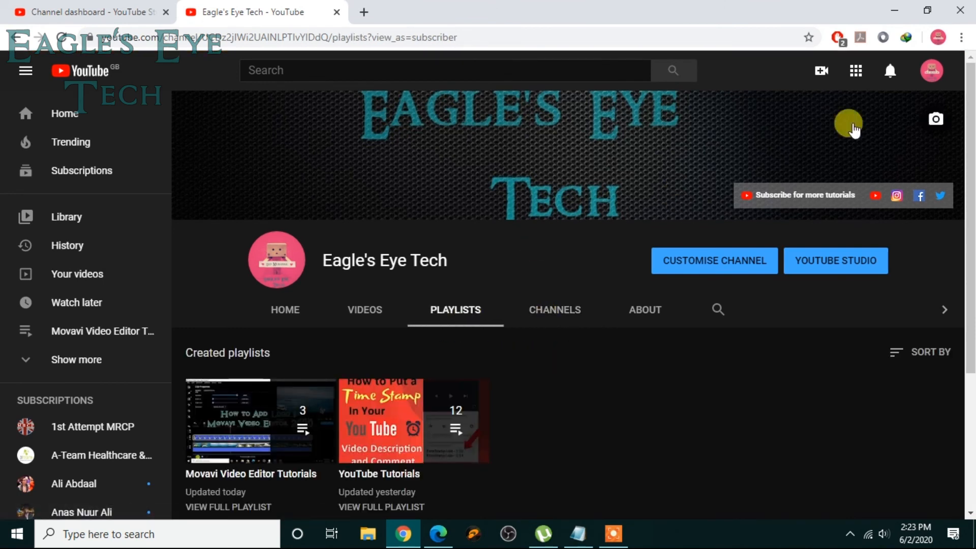
pyautogui.scroll(-2, 603, 331)
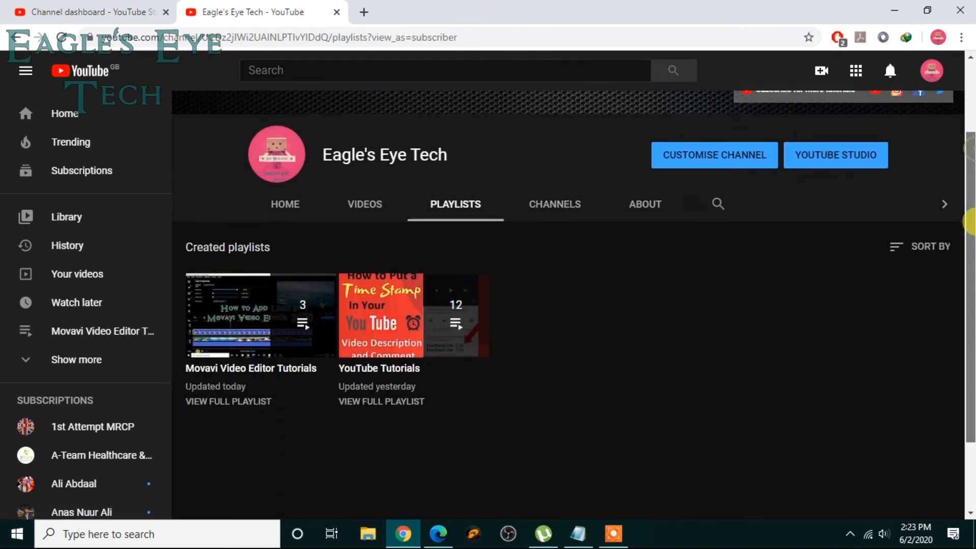